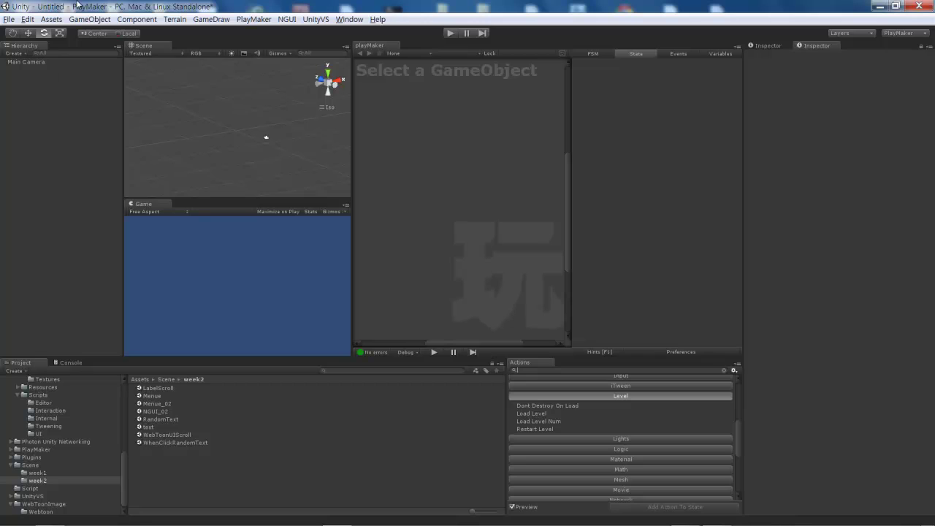
Create a new GUI Text object and set its font size to 54
{"action": "mouse_move", "coordinate": [116, 50]}
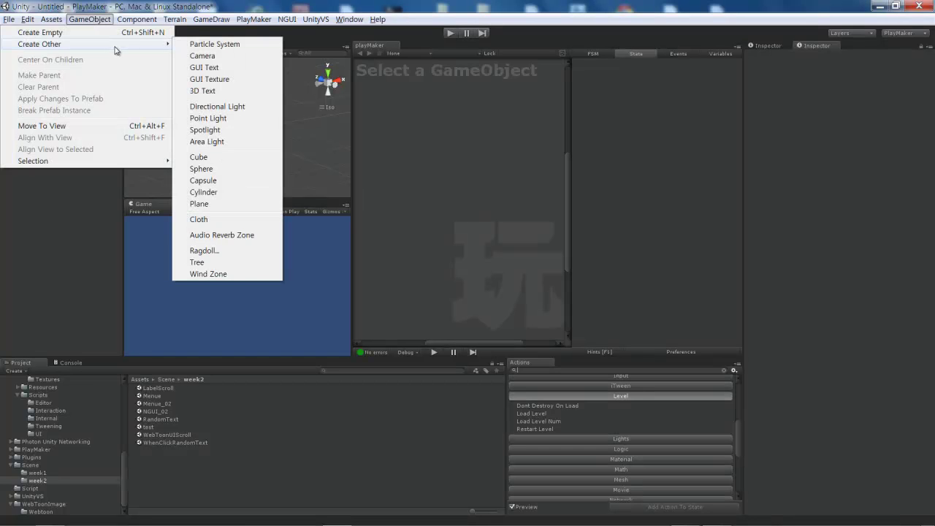
{"action": "left_click", "coordinate": [205, 67]}
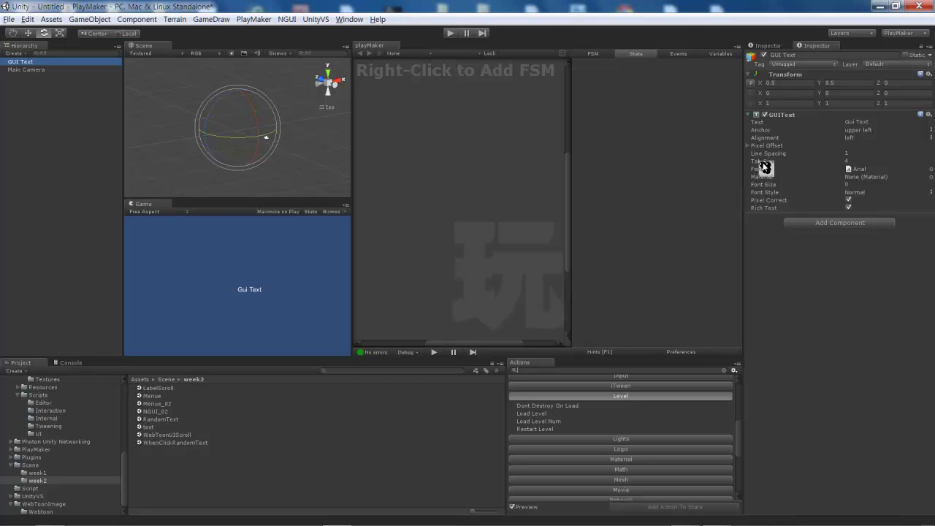
{"action": "left_click_drag", "start_coordinate": [759, 185], "coordinate": [784, 183]}
Reposition the GUI Text slightly left of centre in the Game view, keeping it selected
{"action": "key", "text": "w"}
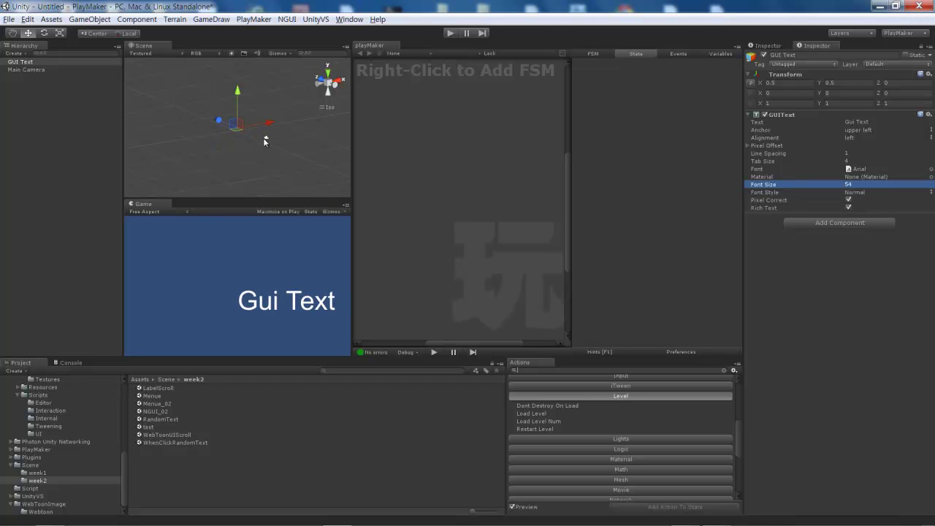
{"action": "left_click_drag", "start_coordinate": [270, 126], "coordinate": [268, 126]}
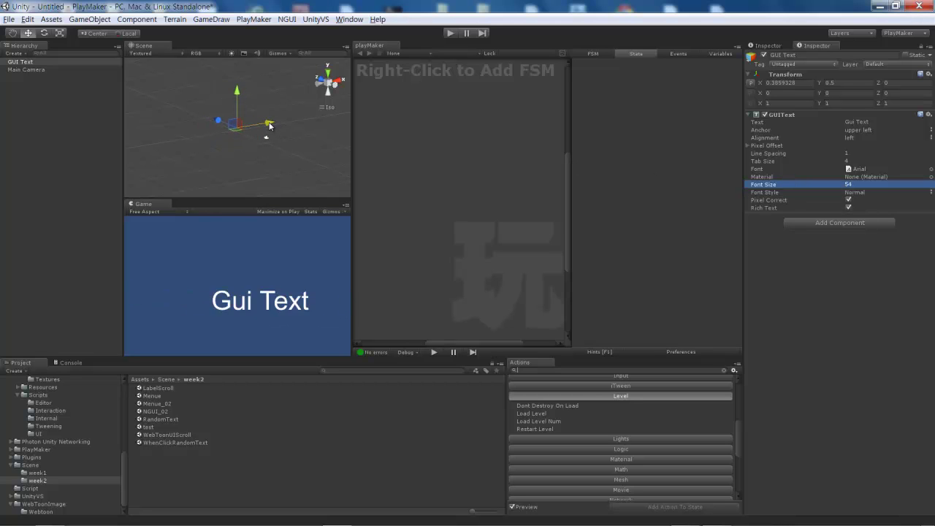
{"action": "left_click_drag", "start_coordinate": [268, 126], "coordinate": [269, 125]}
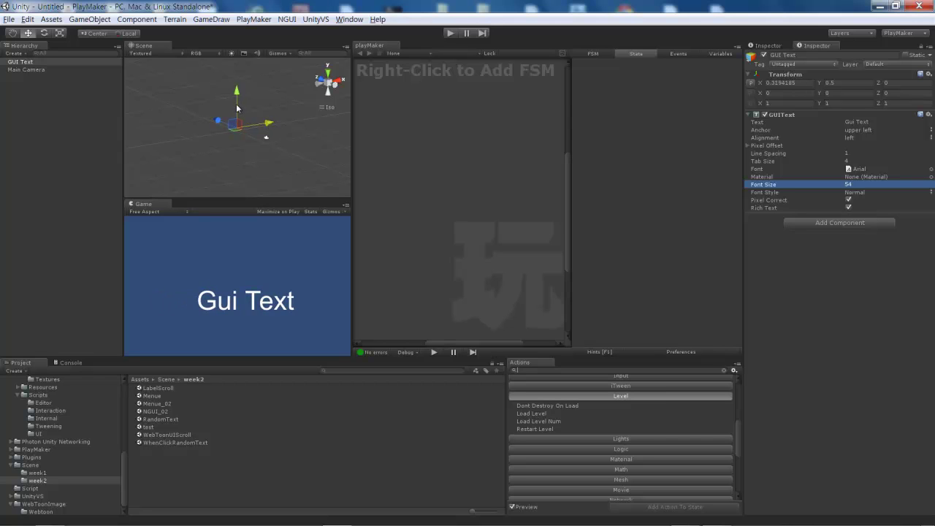
{"action": "left_click_drag", "start_coordinate": [234, 95], "coordinate": [233, 93]}
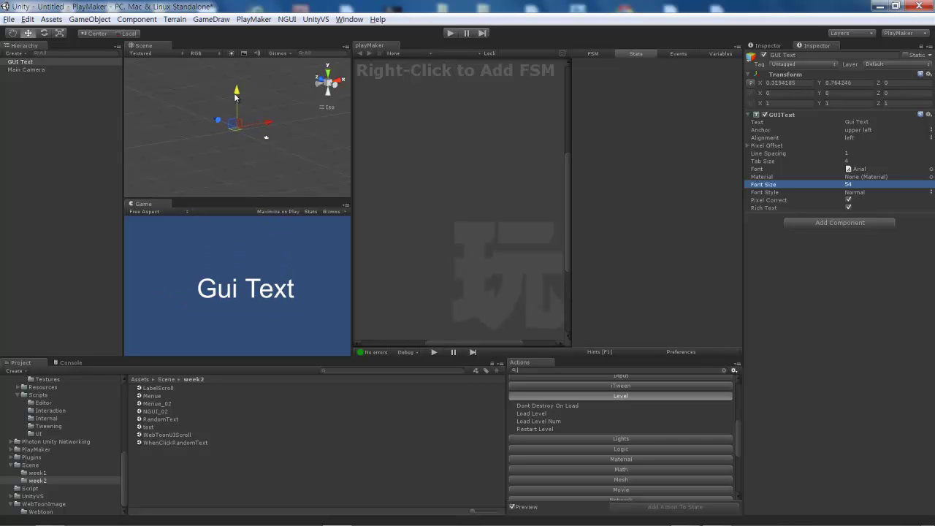
{"action": "left_click", "coordinate": [30, 71]}
{"action": "left_click", "coordinate": [27, 63]}
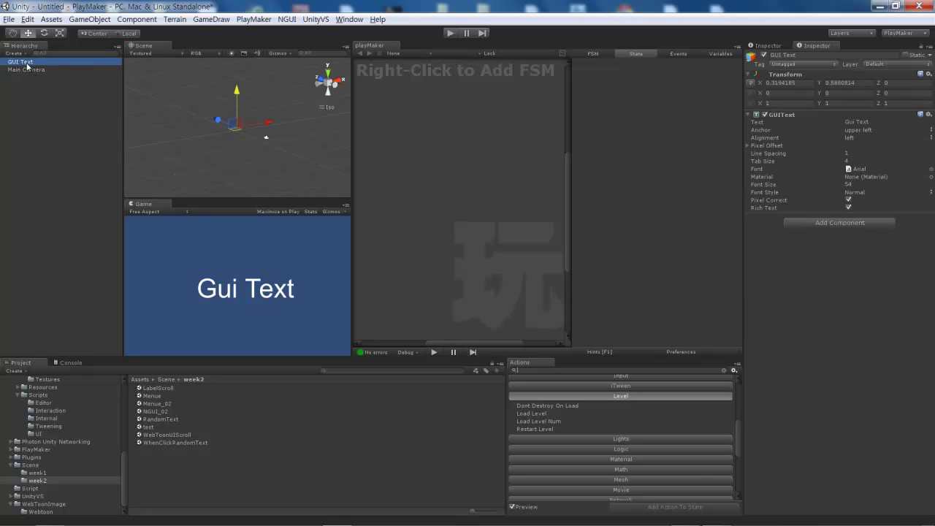
Add a PlayMaker FSM to the GUI Text object and rename its first state 'Random String'
{"action": "right_click", "coordinate": [419, 117]}
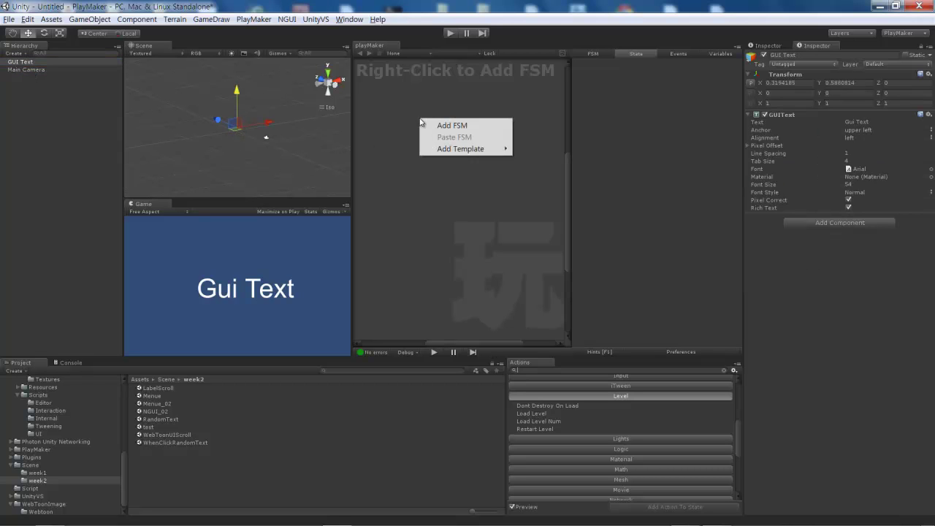
{"action": "left_click", "coordinate": [437, 125]}
{"action": "middle_click_drag", "start_coordinate": [412, 110], "coordinate": [436, 180]}
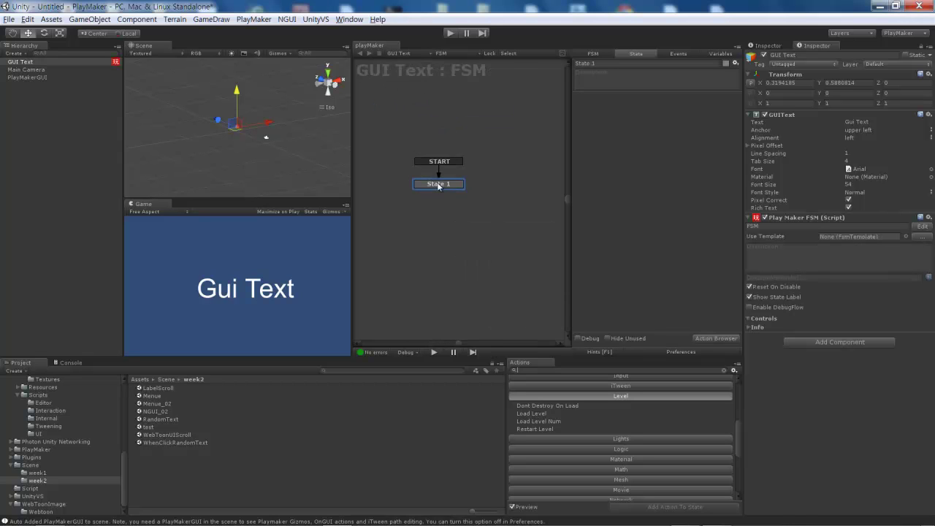
{"action": "left_click", "coordinate": [607, 64]}
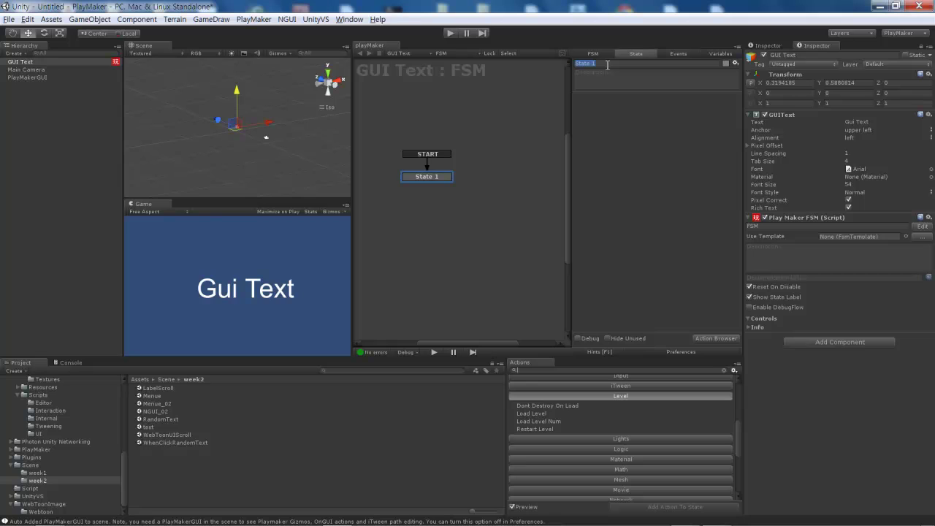
{"action": "type", "text": "Random "}
{"action": "type", "text": "String"}
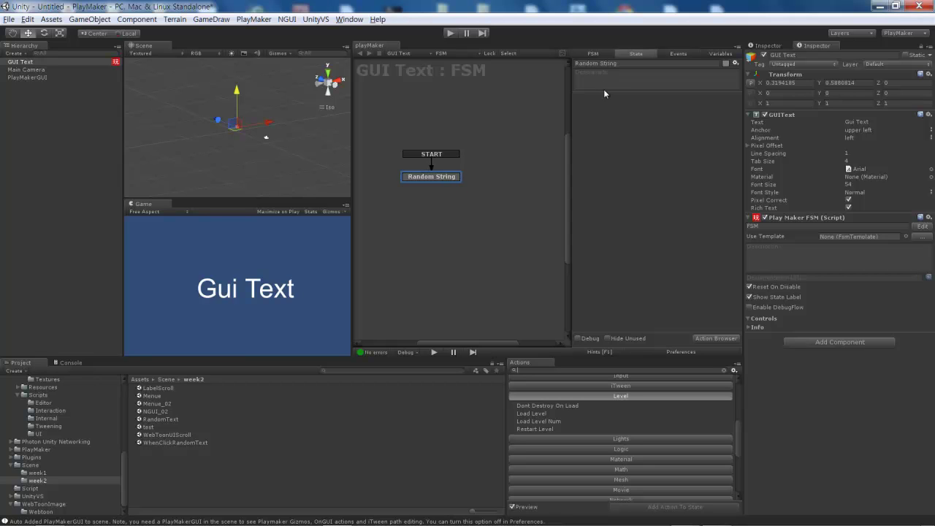
Browse the action categories, collapsing Level and Character, and expand the String category
{"action": "left_click", "coordinate": [448, 178]}
{"action": "left_click", "coordinate": [606, 395]}
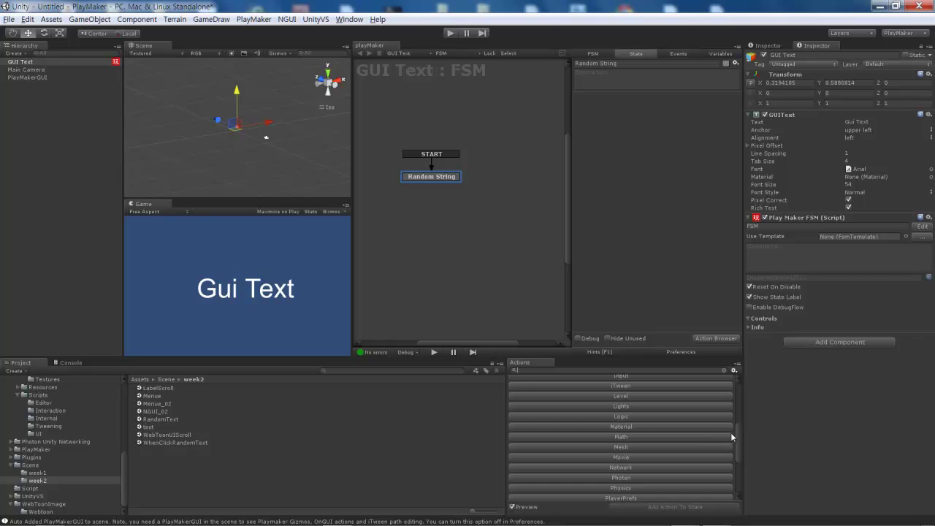
{"action": "mouse_move", "coordinate": [738, 429]}
{"action": "left_mouse_down"}
{"action": "mouse_move", "coordinate": [741, 461]}
{"action": "mouse_move", "coordinate": [724, 405]}
{"action": "left_mouse_up"}
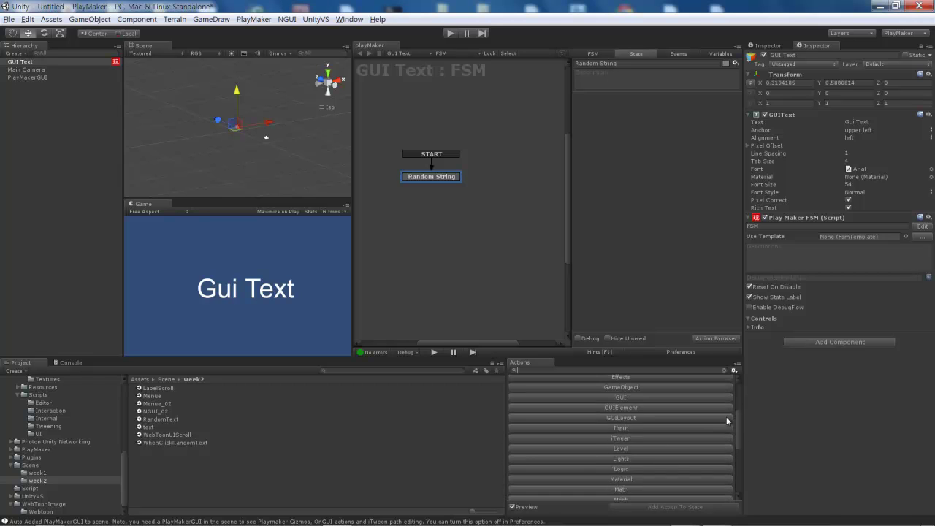
{"action": "scroll", "coordinate": [723, 398], "scroll_direction": "up", "scroll_amount": 1}
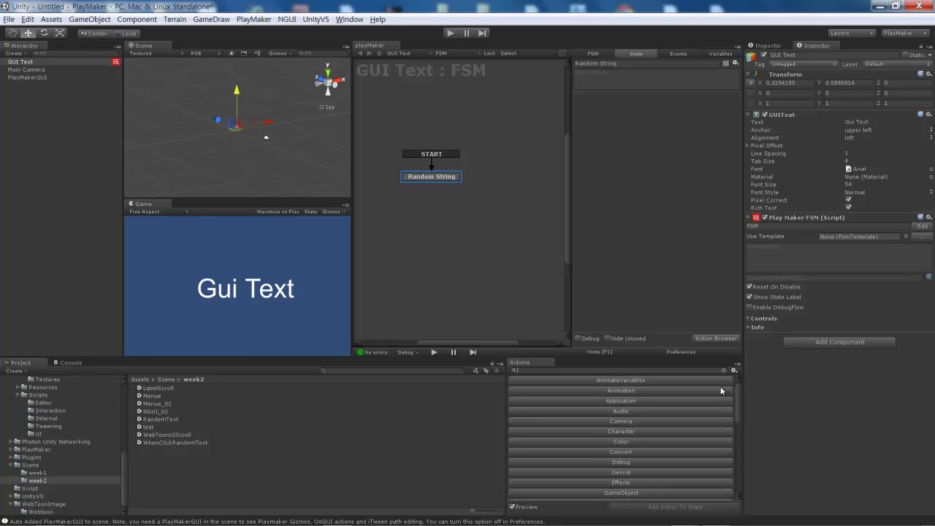
{"action": "scroll", "coordinate": [727, 404], "scroll_direction": "up", "scroll_amount": 1}
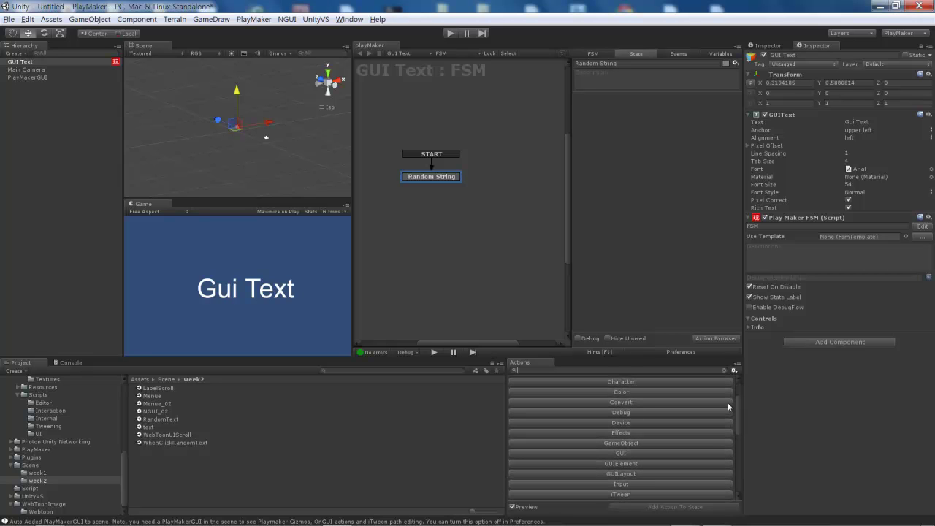
{"action": "scroll", "coordinate": [723, 398], "scroll_direction": "up", "scroll_amount": 1}
{"action": "left_click", "coordinate": [714, 388]}
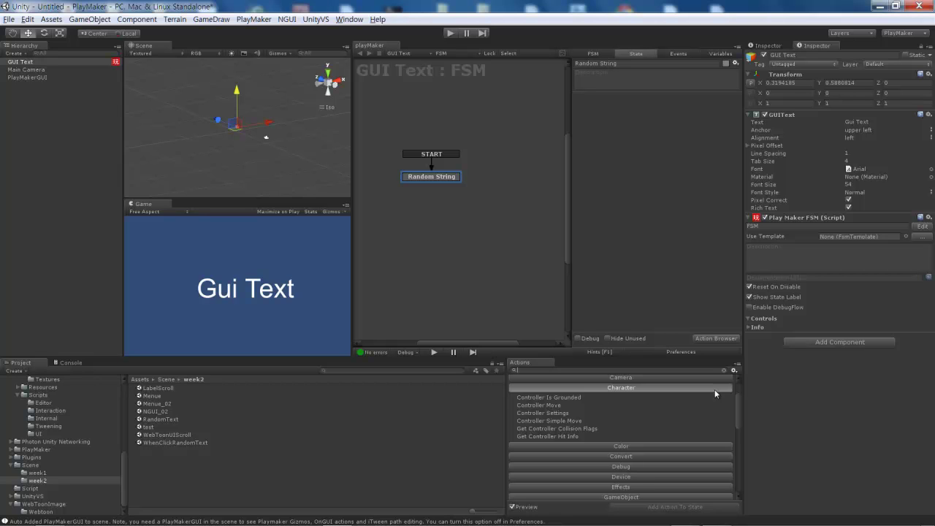
{"action": "left_click", "coordinate": [714, 389]}
{"action": "scroll", "coordinate": [737, 406], "scroll_direction": "down", "scroll_amount": 3}
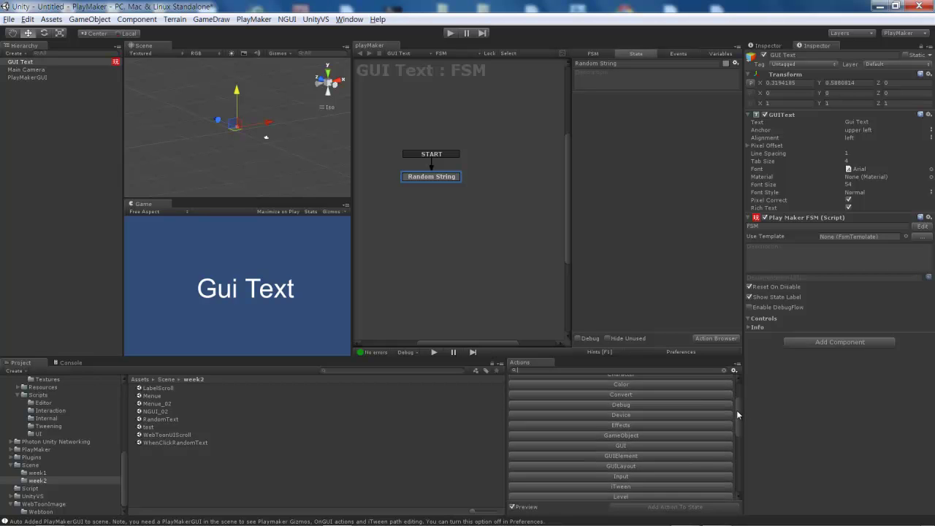
{"action": "left_click_drag", "start_coordinate": [738, 415], "coordinate": [741, 457]}
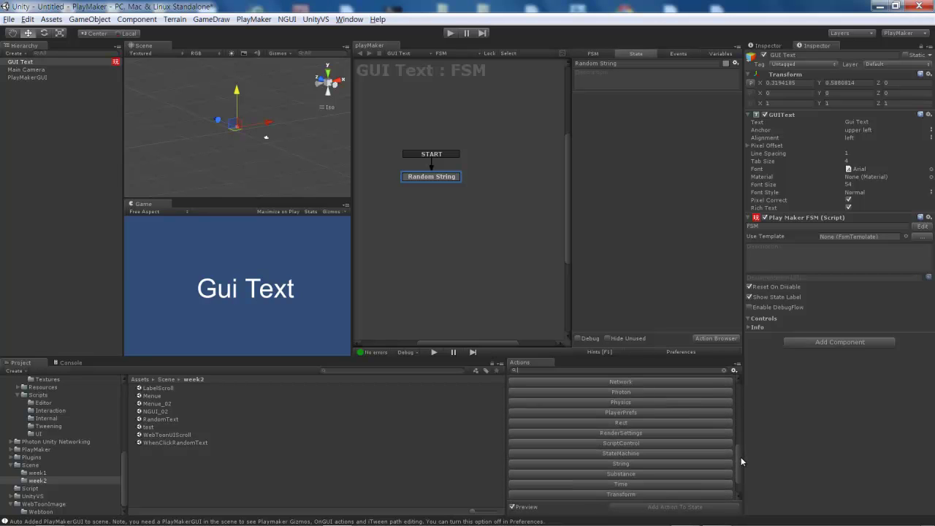
{"action": "left_click", "coordinate": [711, 461]}
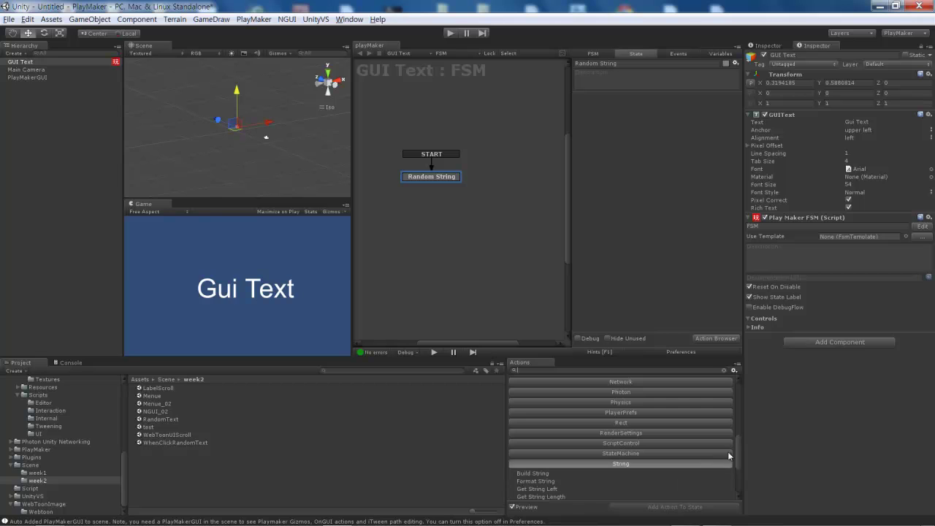
{"action": "left_click_drag", "start_coordinate": [736, 443], "coordinate": [736, 455]}
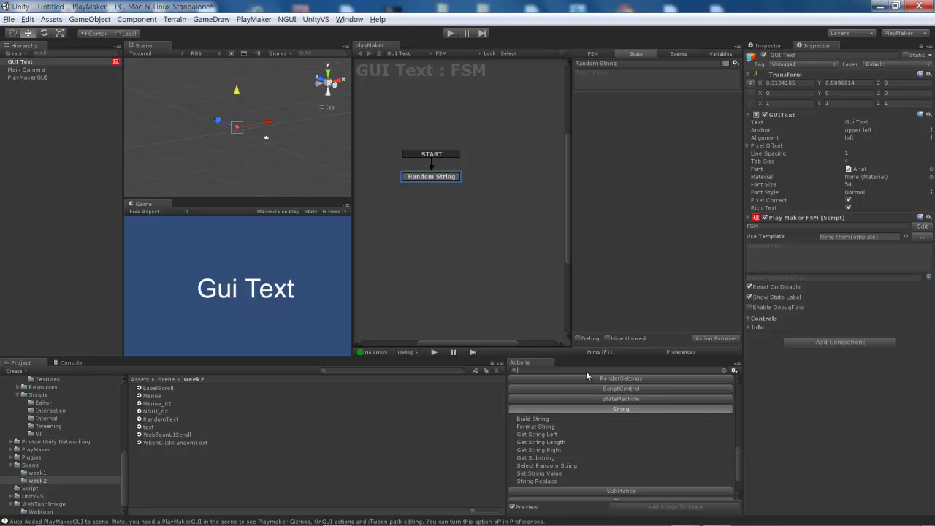
Search actions for 'Random' and add Select Random String to the Random String state
{"action": "type", "text": "Rand"}
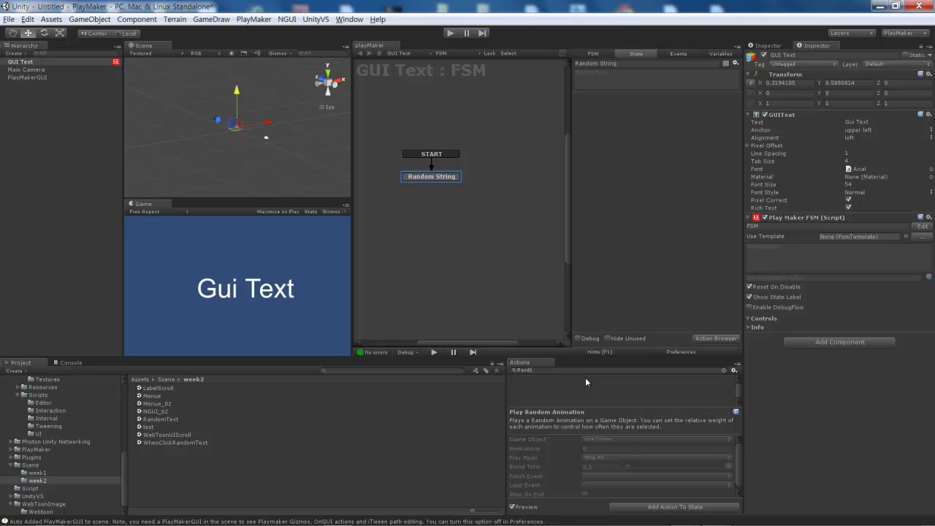
{"action": "type", "text": "om"}
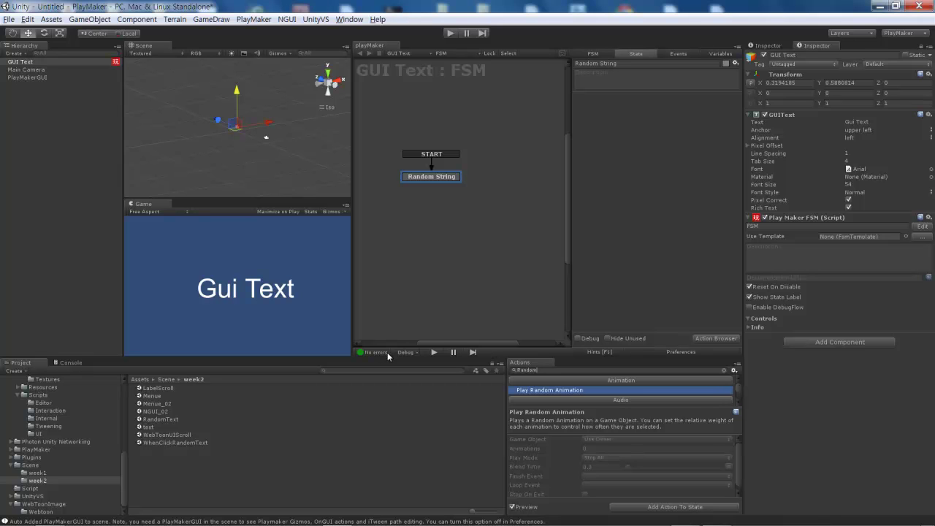
{"action": "left_click_drag", "start_coordinate": [386, 355], "coordinate": [386, 254]}
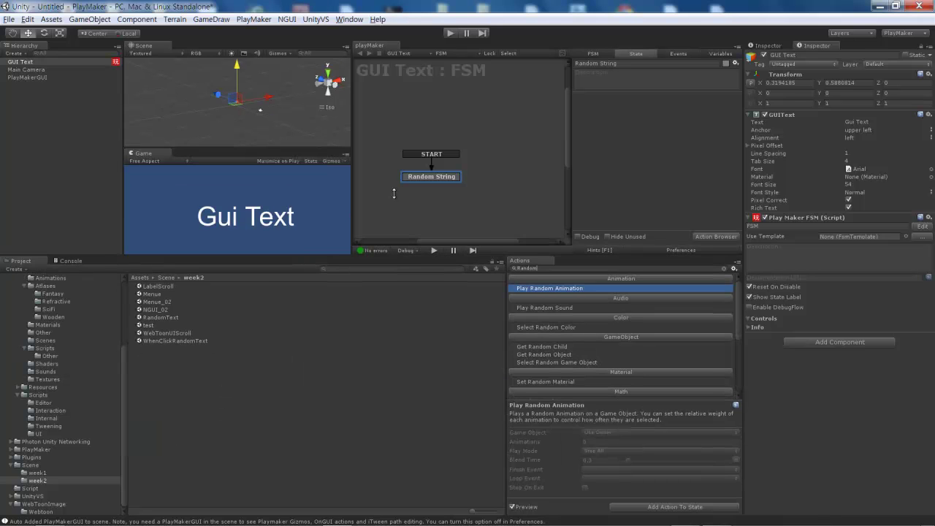
{"action": "mouse_move", "coordinate": [738, 299]}
{"action": "left_mouse_down"}
{"action": "mouse_move", "coordinate": [741, 332]}
{"action": "mouse_move", "coordinate": [717, 344]}
{"action": "left_mouse_up"}
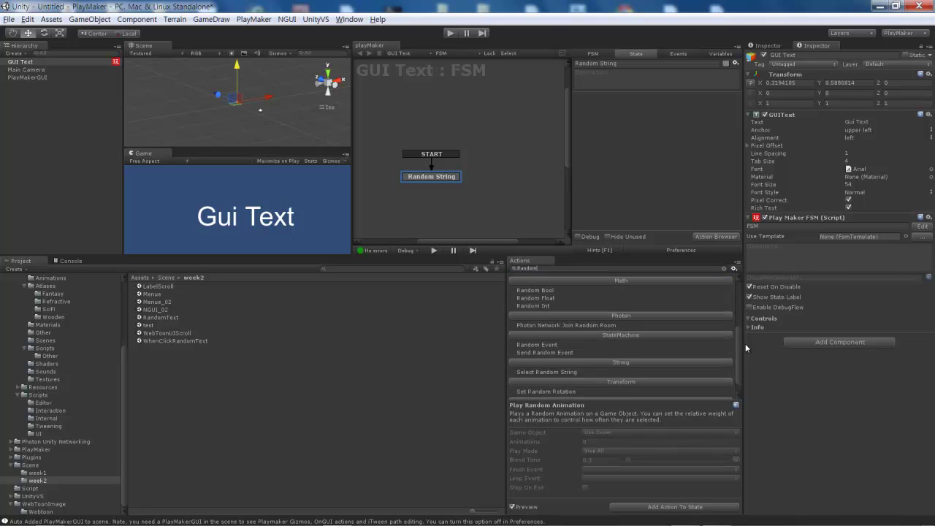
{"action": "left_click", "coordinate": [554, 358]}
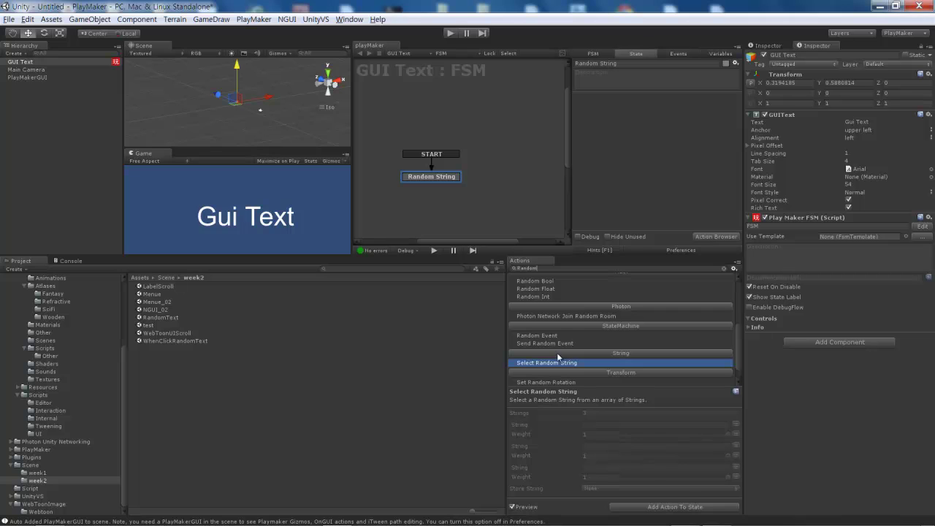
{"action": "left_click", "coordinate": [675, 507]}
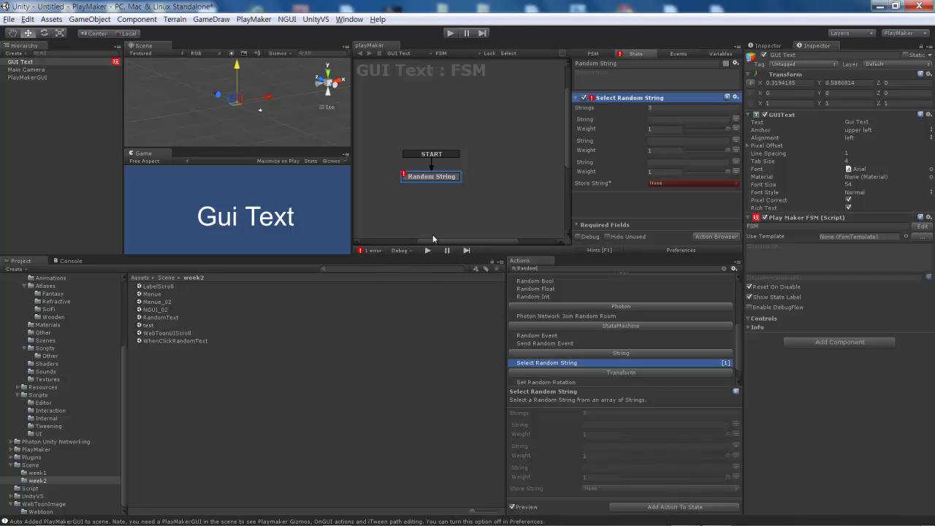
Add a String-type FSM variable named setString in the Variables tab
{"action": "left_click_drag", "start_coordinate": [340, 254], "coordinate": [346, 363]}
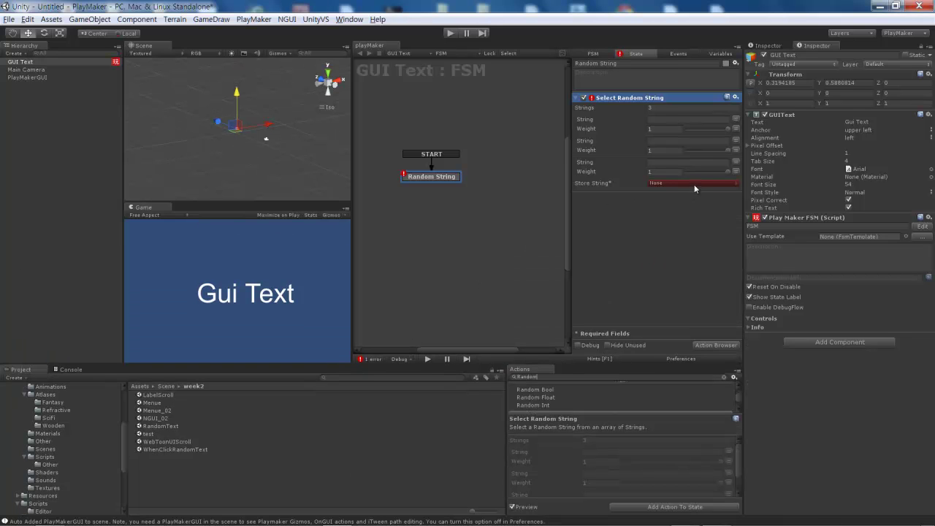
{"action": "left_click", "coordinate": [720, 54]}
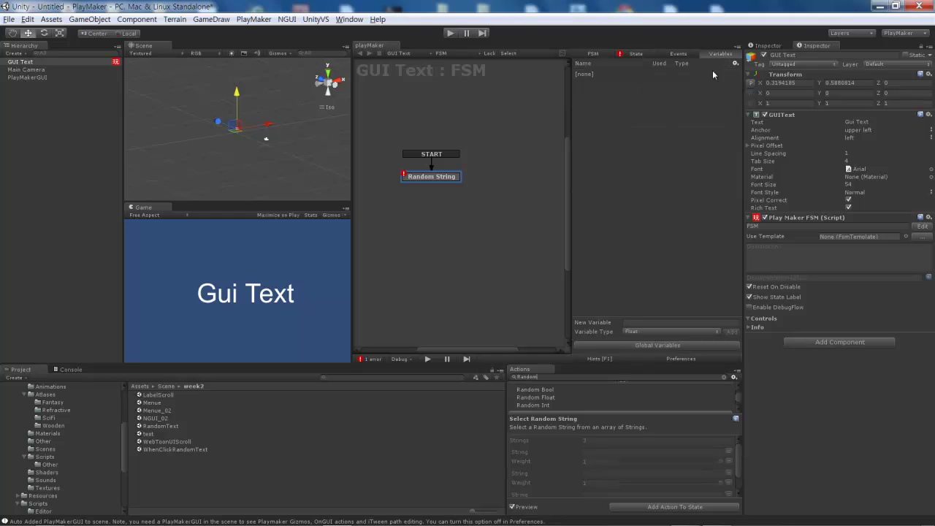
{"action": "left_click", "coordinate": [639, 322]}
{"action": "type", "text": "setString"}
{"action": "left_click", "coordinate": [633, 332]}
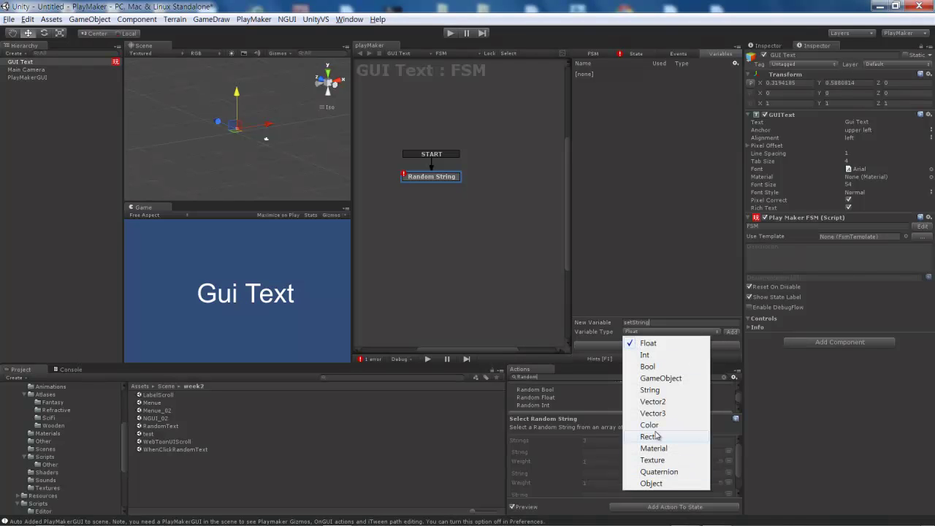
{"action": "left_click", "coordinate": [650, 390]}
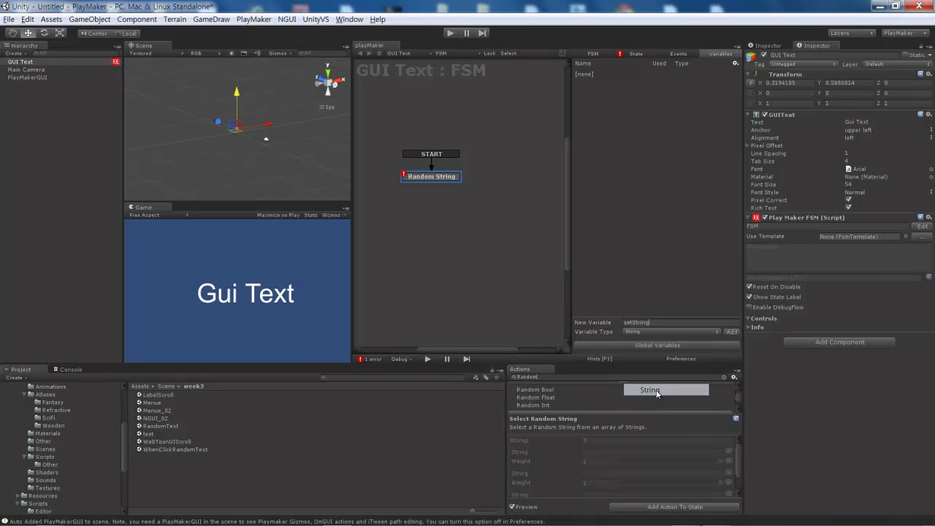
{"action": "left_click", "coordinate": [731, 333]}
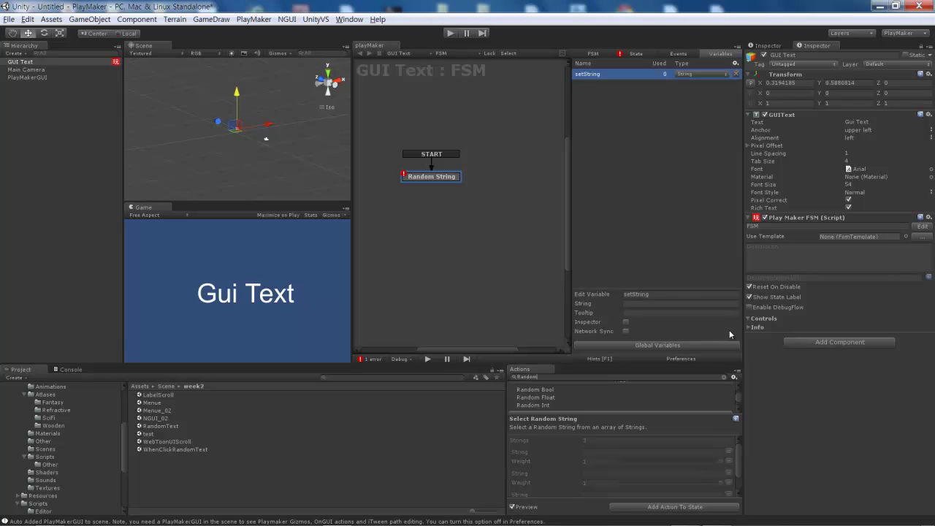
Set the Select Random String action's Store String to setString
{"action": "left_click", "coordinate": [636, 54]}
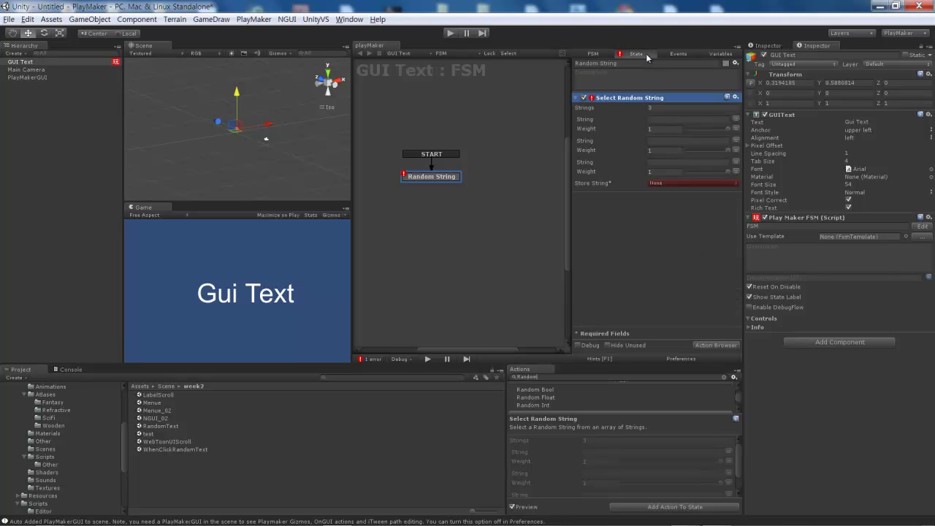
{"action": "left_click", "coordinate": [665, 183]}
{"action": "left_click", "coordinate": [678, 206]}
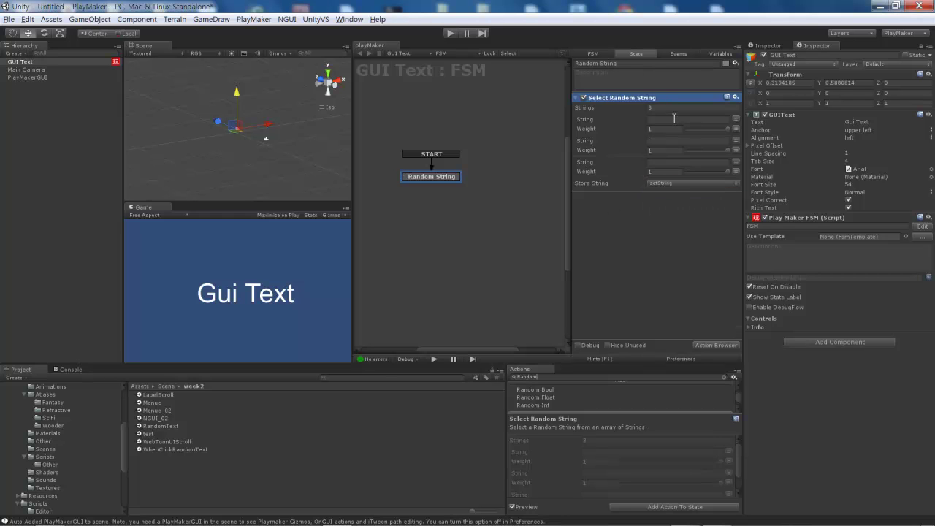
Enter Hello, Hi and Bye as the three strings and move the state higher in the graph
{"action": "left_click", "coordinate": [662, 122]}
{"action": "type", "text": "Hello"}
{"action": "key", "text": "BackSpace"}
{"action": "key", "text": "BackSpace"}
{"action": "key", "text": "BackSpace"}
{"action": "type", "text": "lo"}
{"action": "key", "text": "Tab"}
{"action": "key", "text": "Tab"}
{"action": "type", "text": "H"}
{"action": "type", "text": "1"}
{"action": "key", "text": "Tab"}
{"action": "type", "text": "Bye"}
{"action": "left_click", "coordinate": [658, 231]}
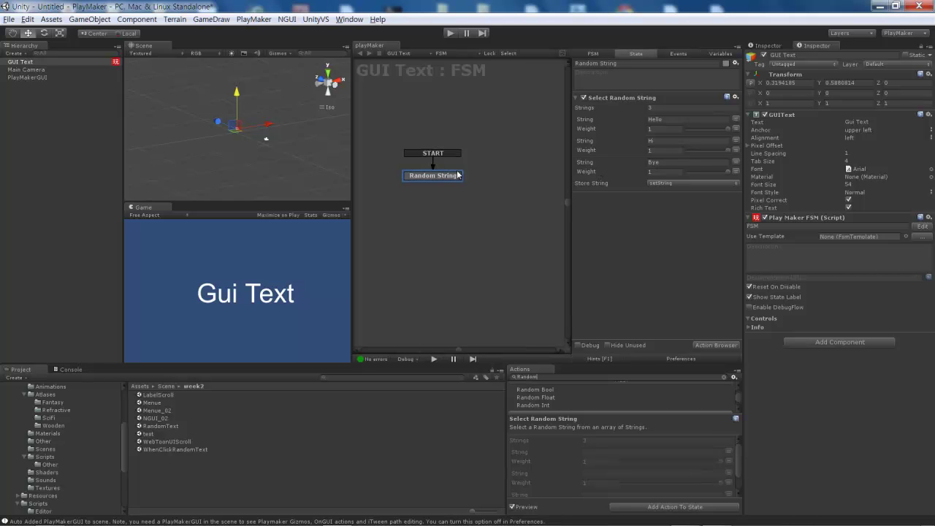
{"action": "left_click_drag", "start_coordinate": [446, 176], "coordinate": [457, 155]}
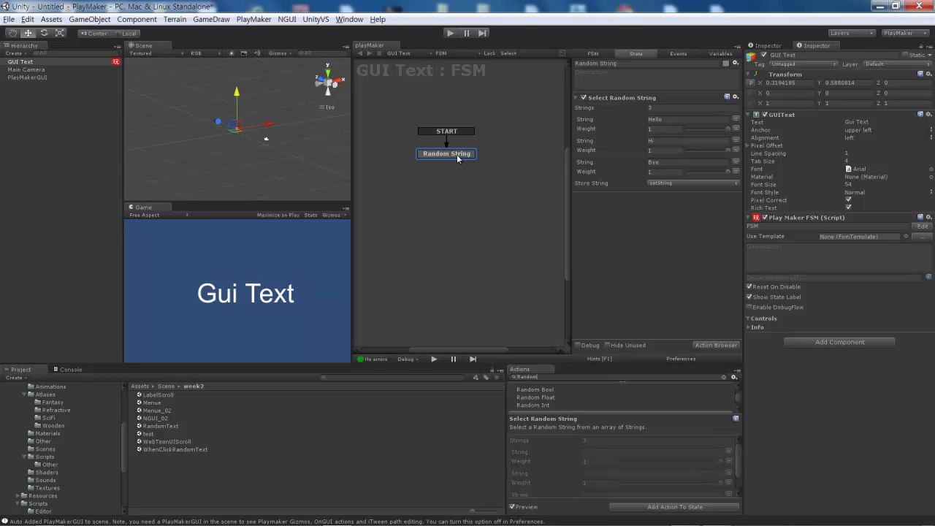
Give the Random String state a FINISHED transition
{"action": "right_click", "coordinate": [456, 154]}
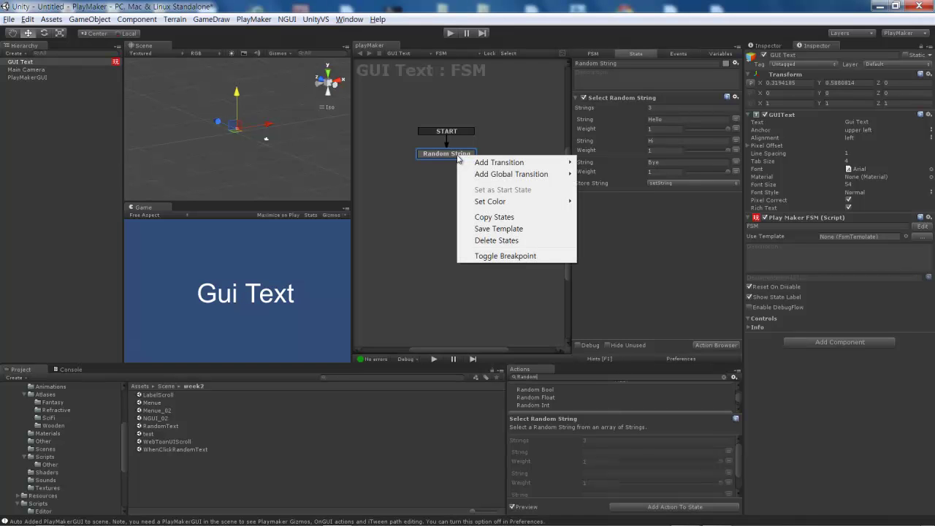
{"action": "mouse_move", "coordinate": [477, 166]}
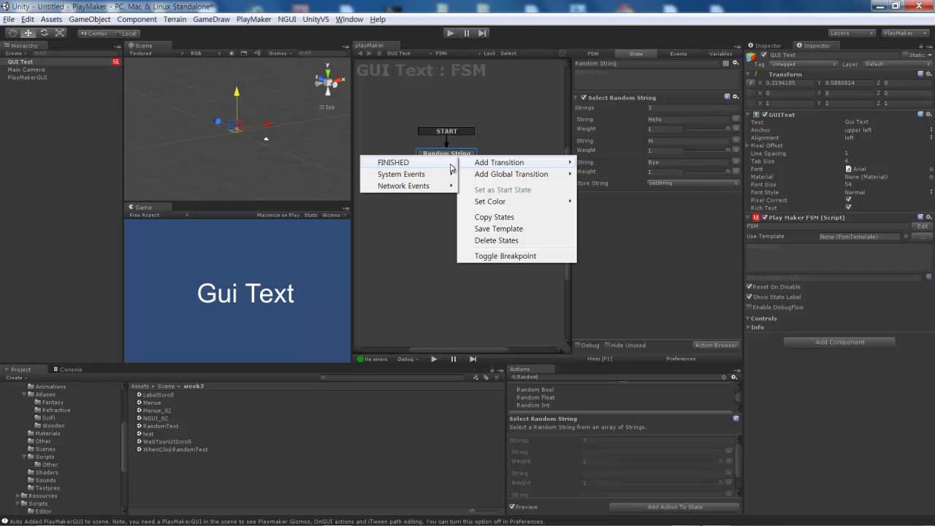
{"action": "left_click", "coordinate": [451, 167]}
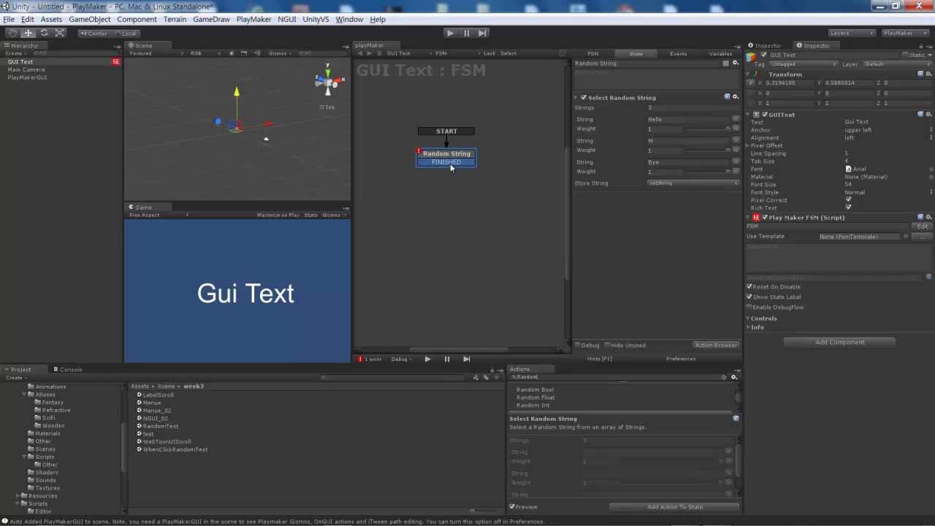
Add a new state below it named 'Show The String'
{"action": "right_click", "coordinate": [454, 209]}
{"action": "left_click", "coordinate": [496, 220]}
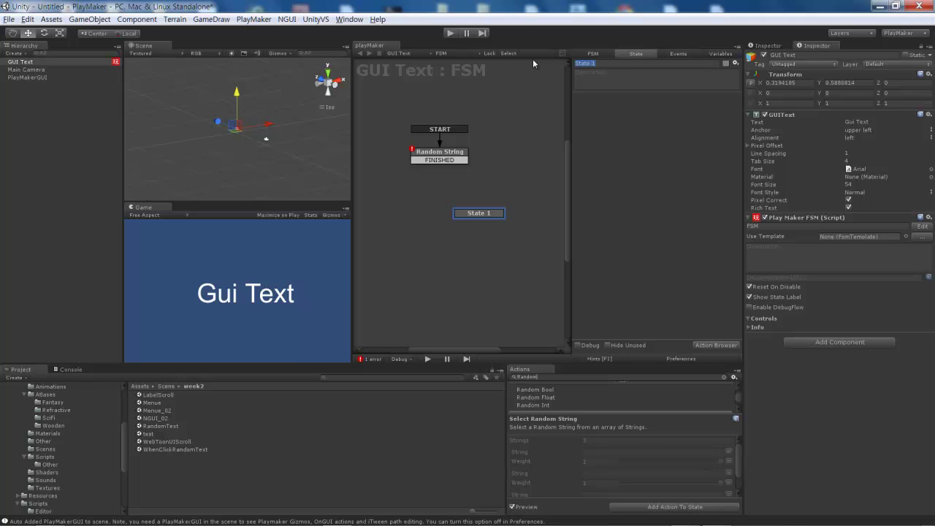
{"action": "type", "text": "Show"}
{"action": "type", "text": " The String"}
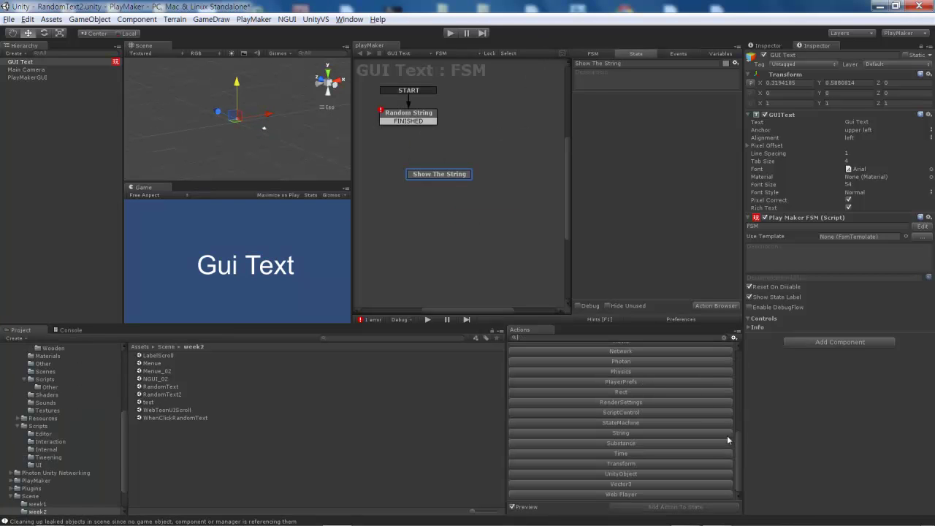
Add a Set GUI Text action from the GUIElement category to Show The String
{"action": "left_click_drag", "start_coordinate": [737, 447], "coordinate": [724, 394]}
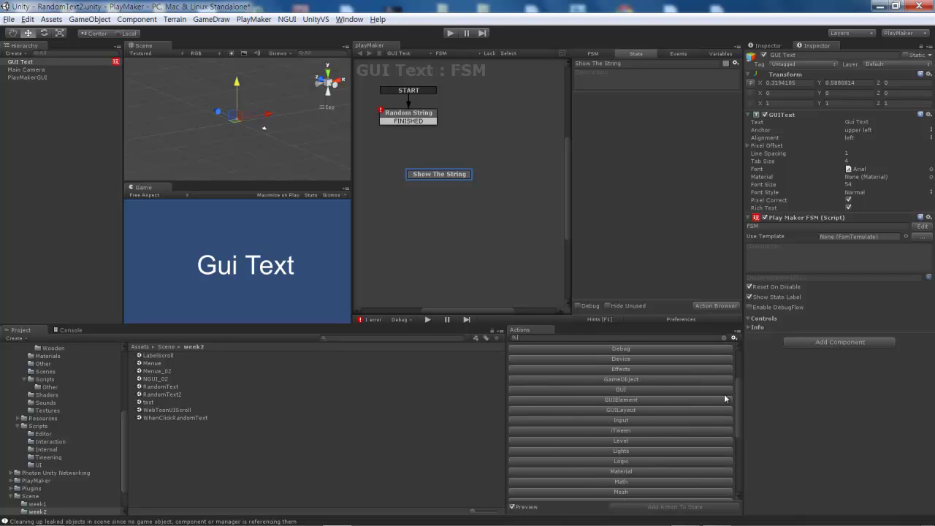
{"action": "left_click", "coordinate": [633, 401]}
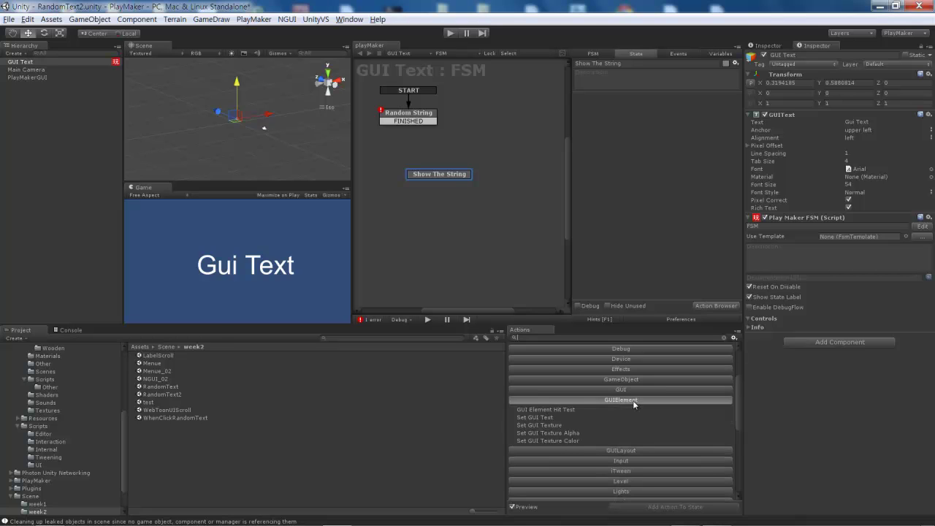
{"action": "left_click", "coordinate": [541, 418]}
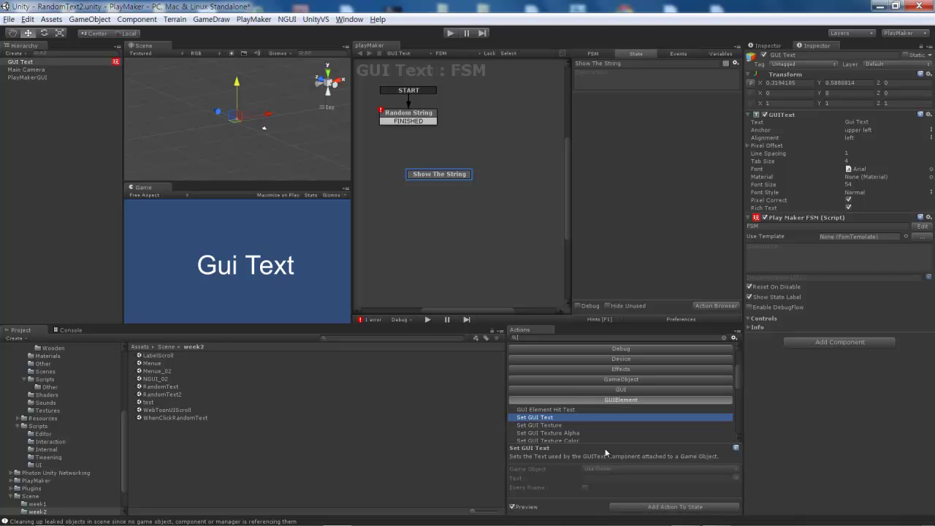
{"action": "left_click", "coordinate": [668, 508]}
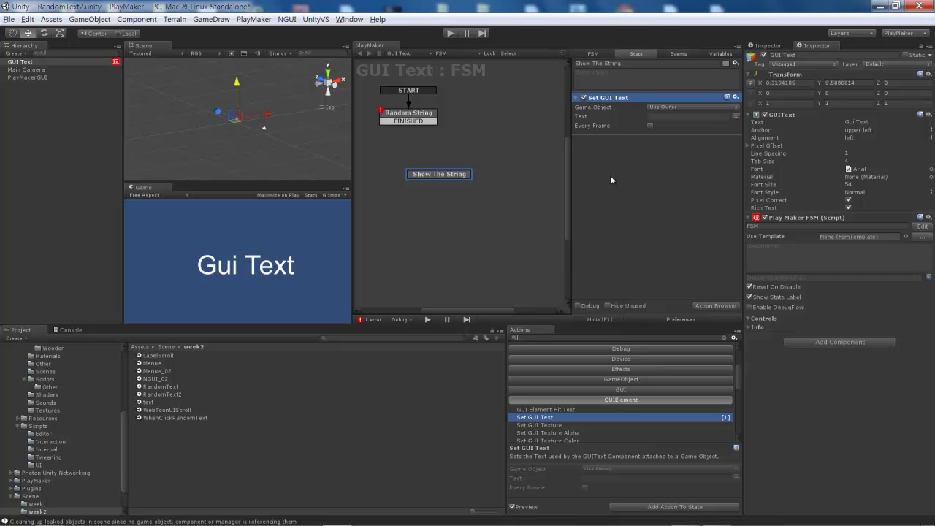
Bind the action's Text field to the setString variable and search actions for 'wait'
{"action": "left_click", "coordinate": [654, 163]}
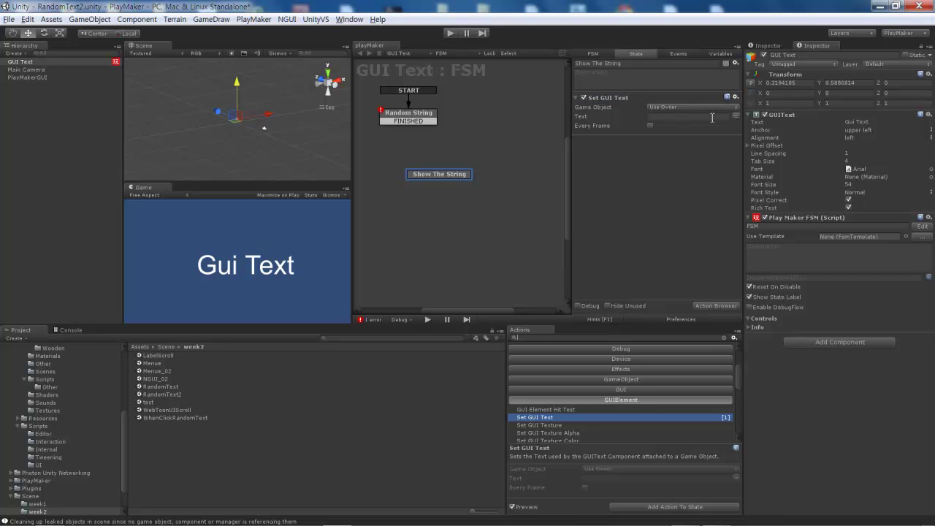
{"action": "left_click", "coordinate": [736, 117]}
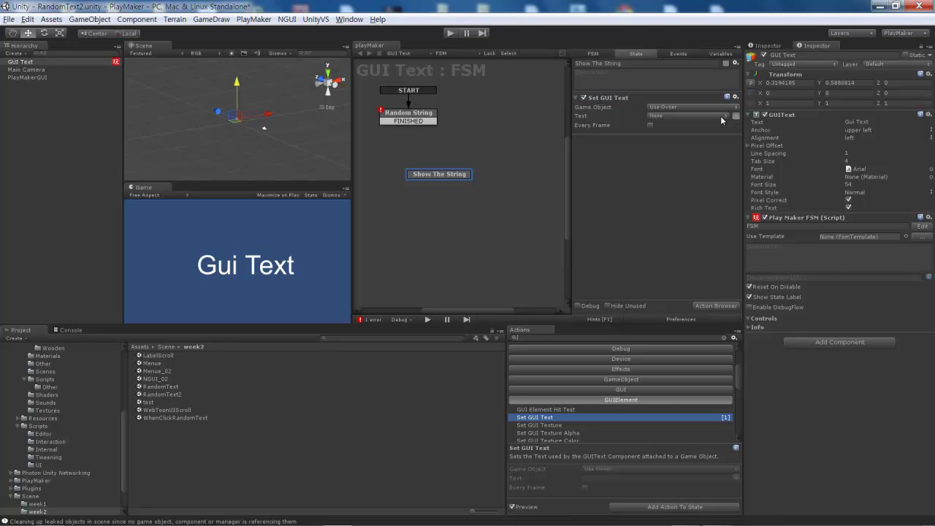
{"action": "left_click", "coordinate": [720, 115]}
{"action": "left_click", "coordinate": [703, 140]}
{"action": "left_click", "coordinate": [628, 399]}
{"action": "type", "text": "wait"}
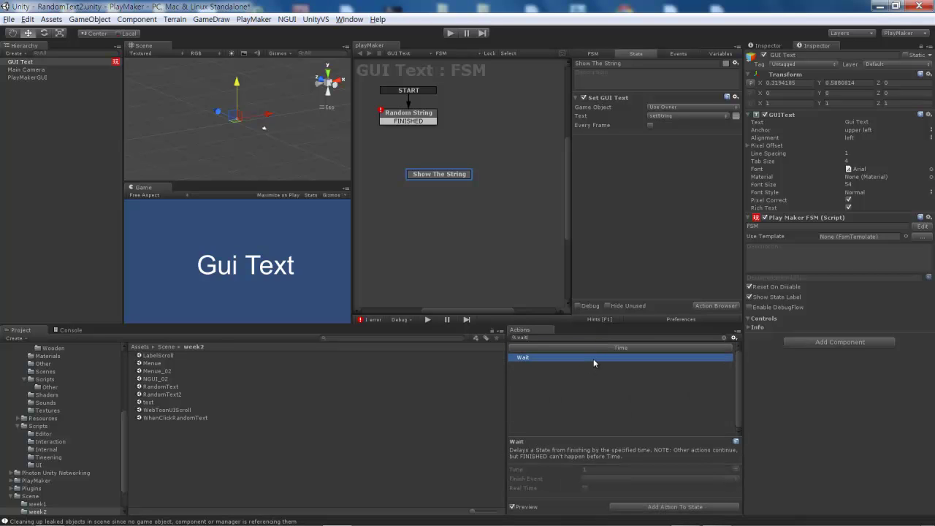
Add a 1-second Wait action and a FINISHED transition to Show The String
{"action": "left_click", "coordinate": [669, 507]}
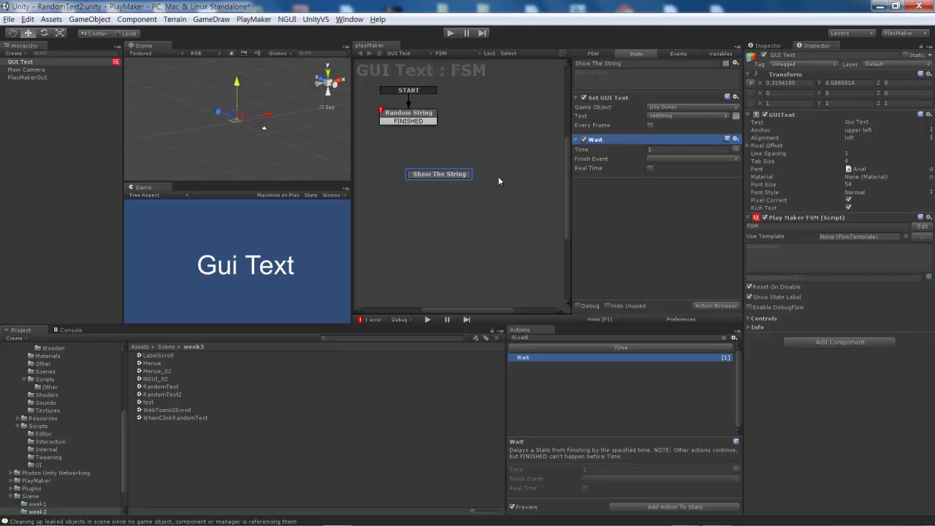
{"action": "right_click", "coordinate": [438, 175]}
{"action": "mouse_move", "coordinate": [460, 184]}
{"action": "left_click", "coordinate": [429, 183]}
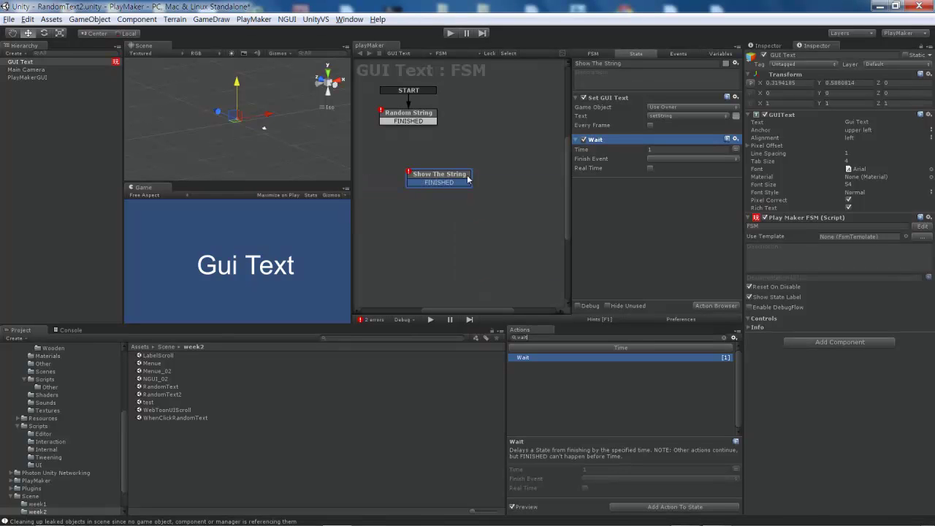
Link the FINISHED transitions into a loop between Random String and Show The String
{"action": "left_click_drag", "start_coordinate": [436, 121], "coordinate": [468, 172]}
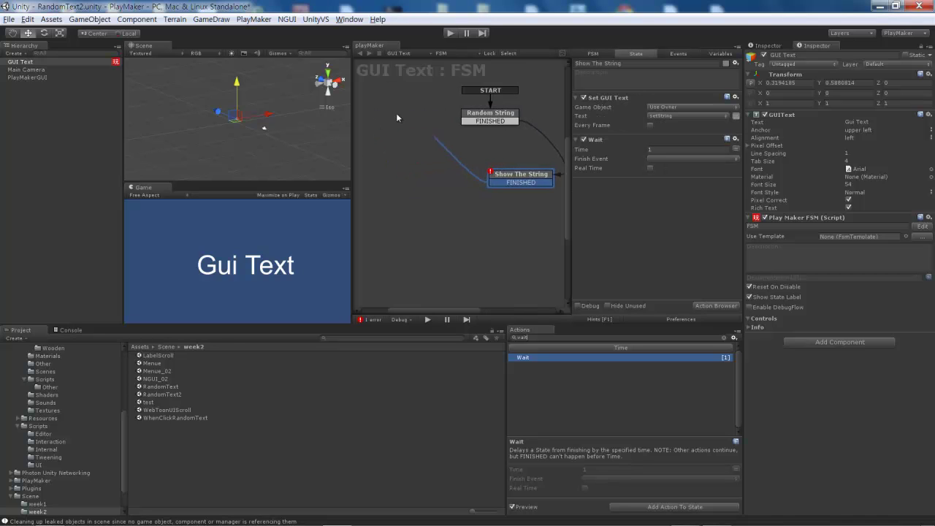
{"action": "left_click_drag", "start_coordinate": [413, 186], "coordinate": [465, 114]}
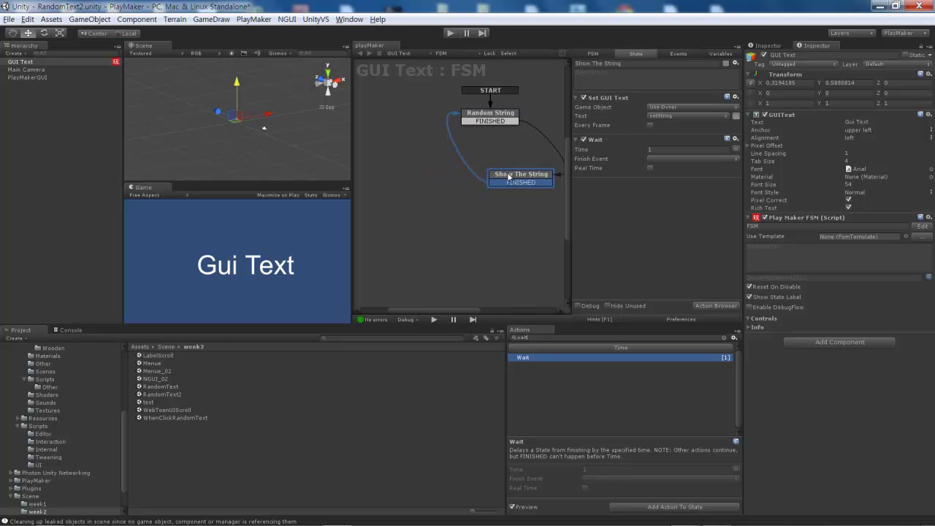
{"action": "left_click_drag", "start_coordinate": [508, 176], "coordinate": [472, 185]}
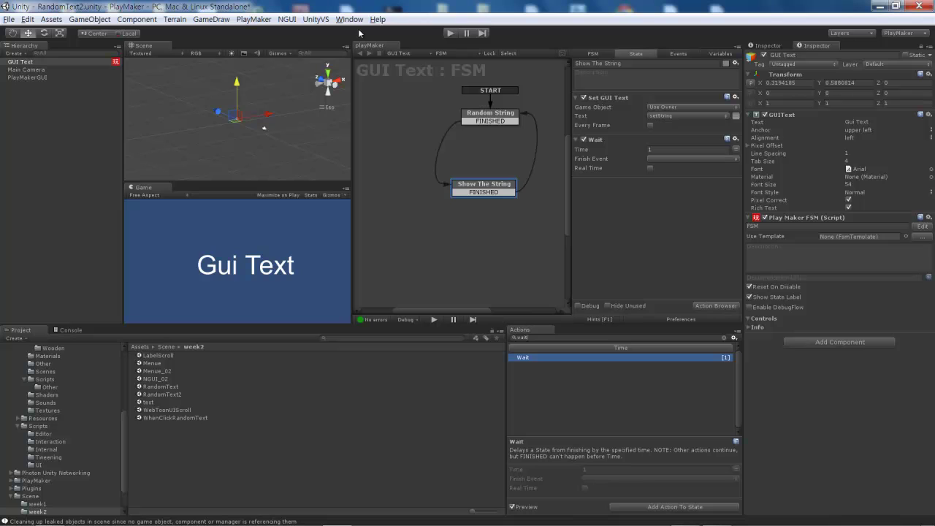
Run the scene in Play mode to test the random-text loop
{"action": "left_click", "coordinate": [449, 34]}
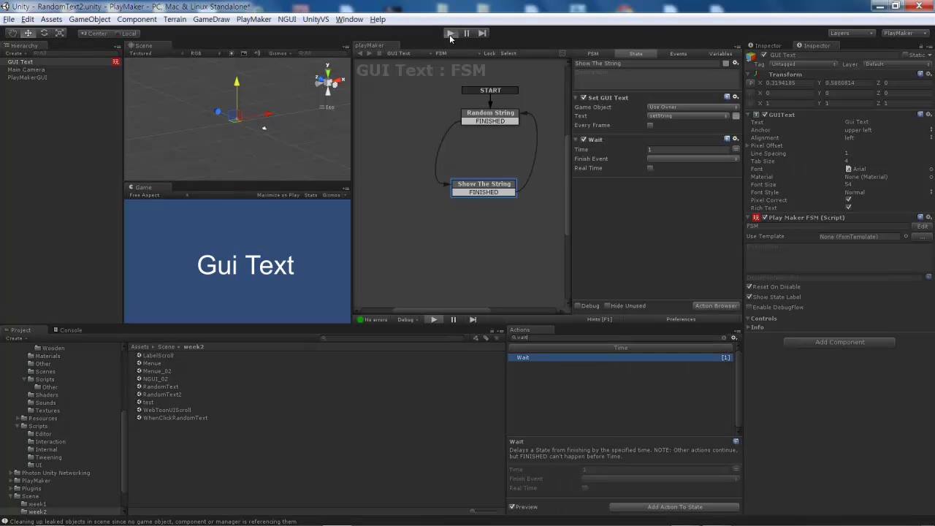